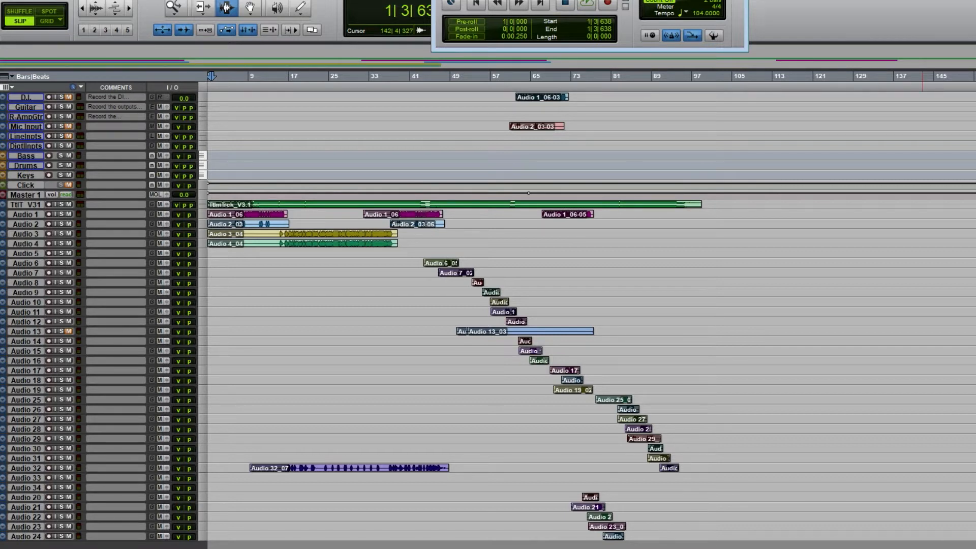
# - Open the Pro Tools Shortcuts guide from the help resources
pyautogui.hotkey('alt', 'h')
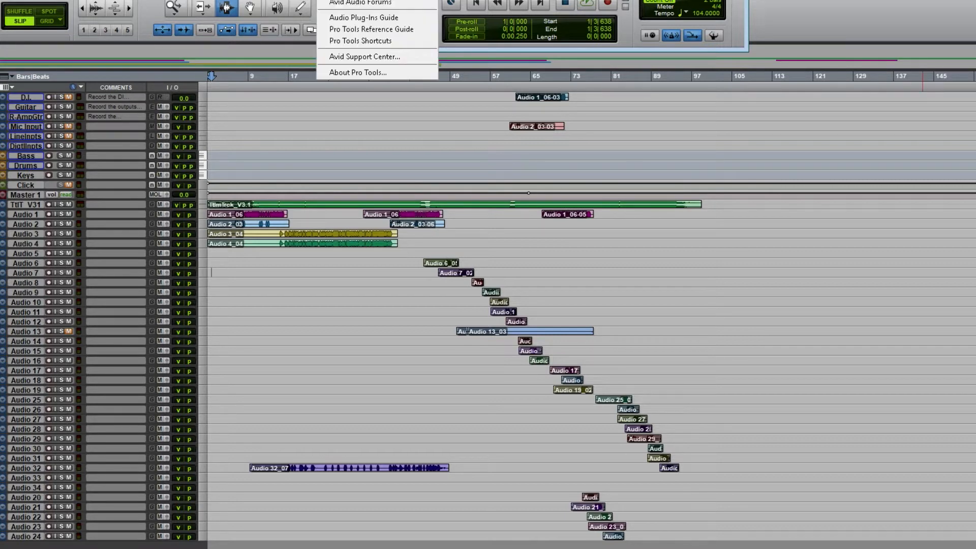
pyautogui.click(426, 42)
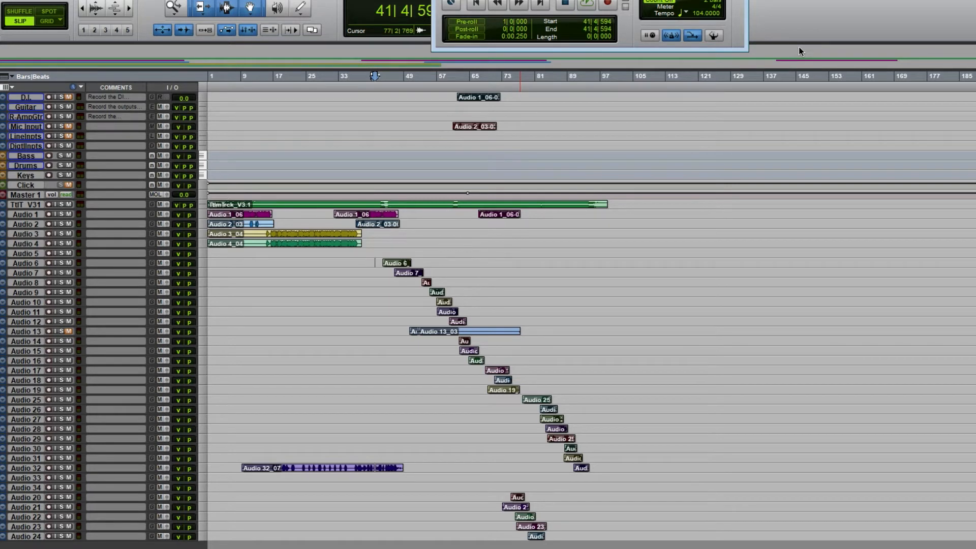
# - Zoom in on the Audio 6 waveform around bars 48 to 50 and return to the full session overview
pyautogui.press('F5')
pyautogui.moveTo(348, 261); pyautogui.dragTo(451, 261)
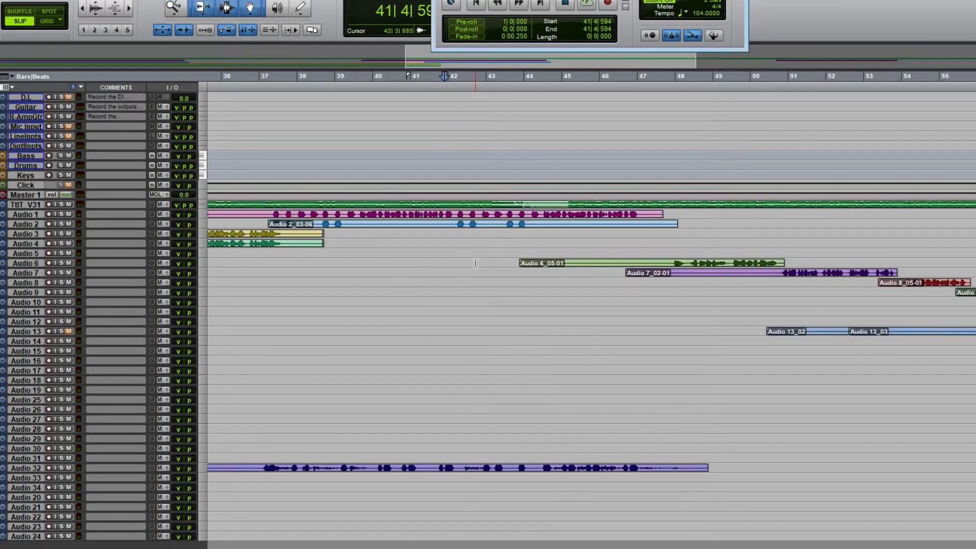
pyautogui.press('F5')
pyautogui.moveTo(807, 260); pyautogui.dragTo(685, 268)
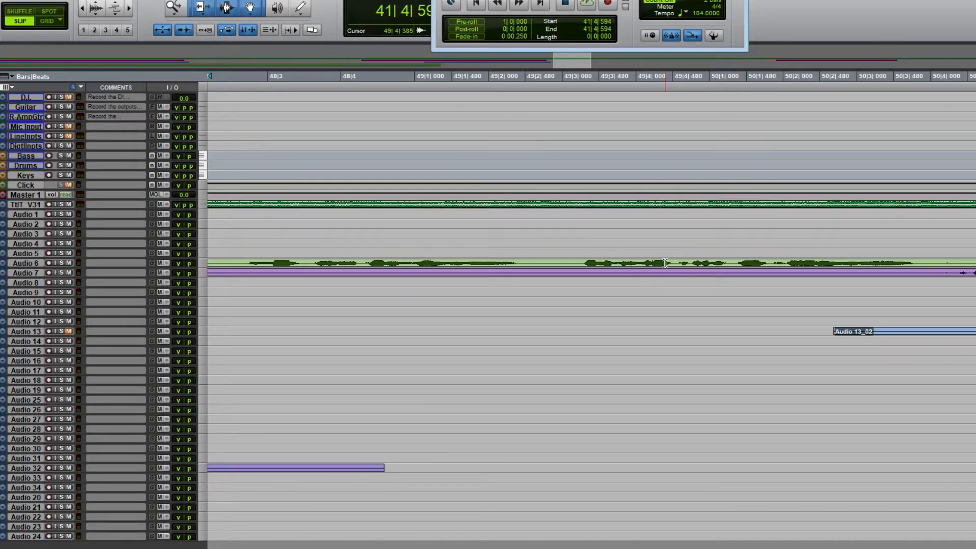
pyautogui.scroll(-6, 665, 263)
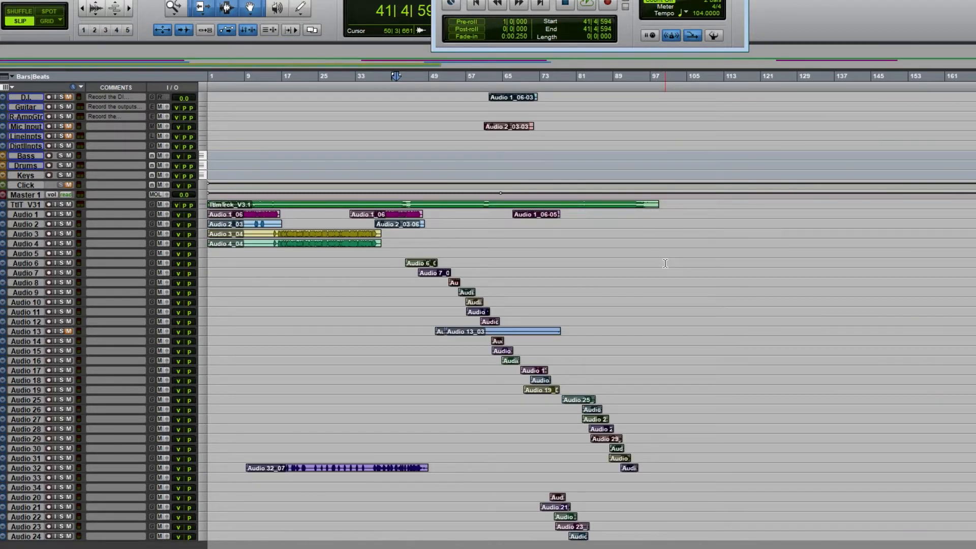
# - Examine the Audio 3 waveform around bar 36 at a close zoom level and widen the view again
pyautogui.press('t')
pyautogui.press('t')
pyautogui.press('t')
pyautogui.press('t')
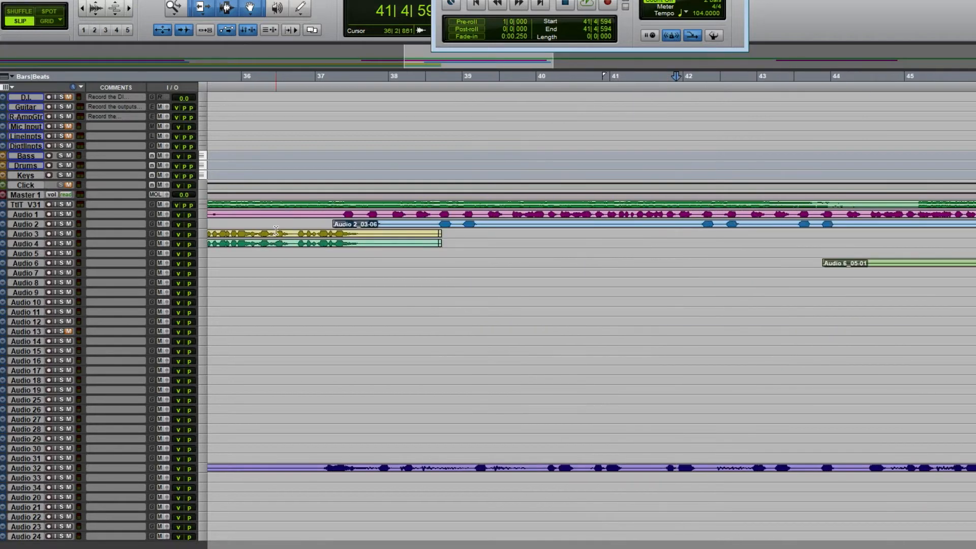
pyautogui.click(276, 231)
pyautogui.press('t')
pyautogui.press('t')
pyautogui.press('t')
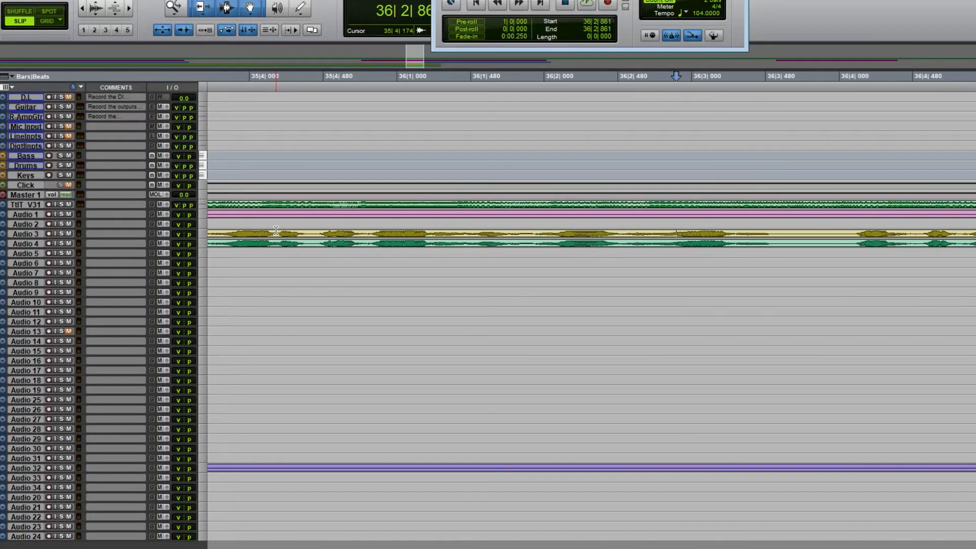
pyautogui.press('r')
pyautogui.press('r')
pyautogui.press('r')
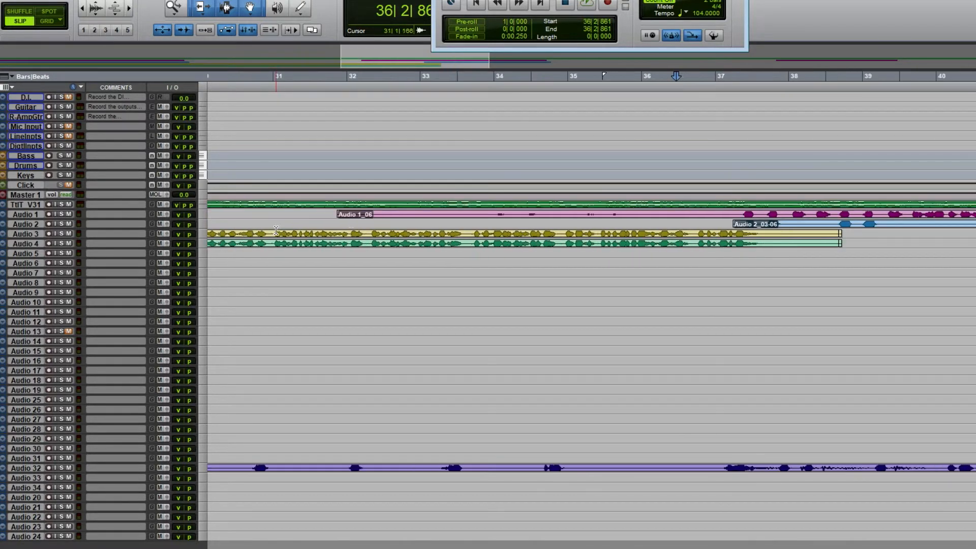
# - Place the edit cursor on the Audio 4 clip in bar 36, inspect its waveform closely and return to the whole-session view
pyautogui.click(679, 242)
pyautogui.press('t')
pyautogui.press('t')
pyautogui.press('t')
pyautogui.press('t')
pyautogui.press('t')
pyautogui.press('t')
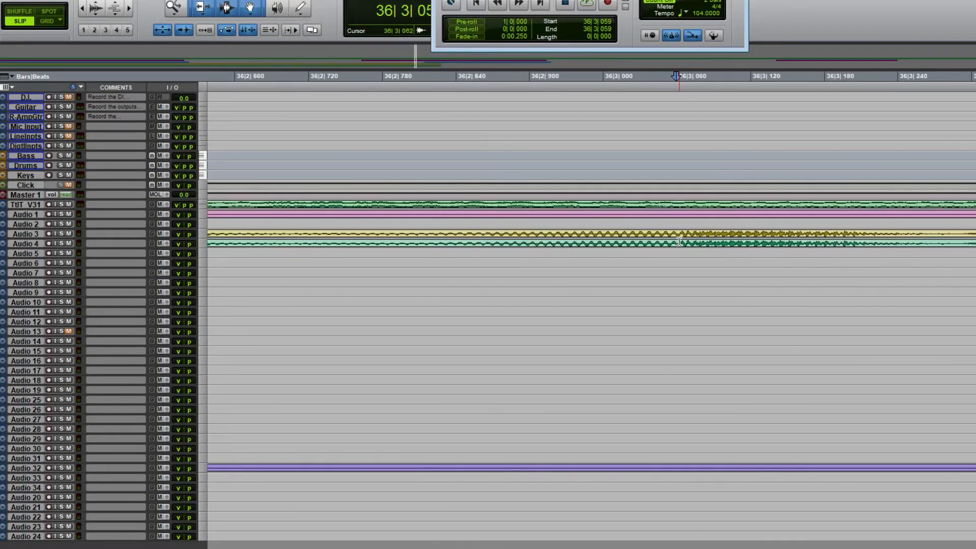
pyautogui.press('r')
pyautogui.press('r')
pyautogui.press('r')
pyautogui.press('r')
pyautogui.press('r')
pyautogui.press('r')
pyautogui.press('r')
pyautogui.press('r')
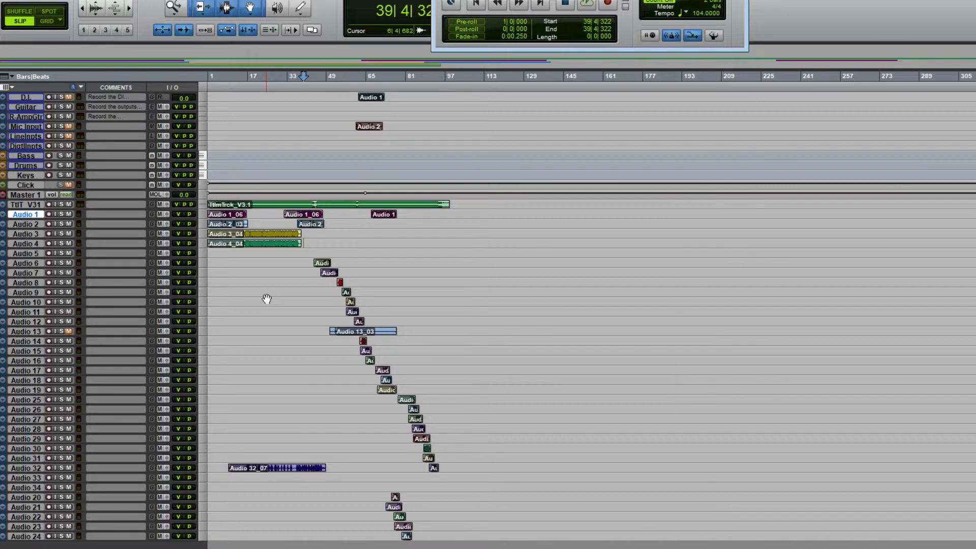
# - Select all tracks and set their track height to medium, starting with Audio 6
pyautogui.keyDown('alt'); pyautogui.click(26, 243); pyautogui.keyUp('alt')
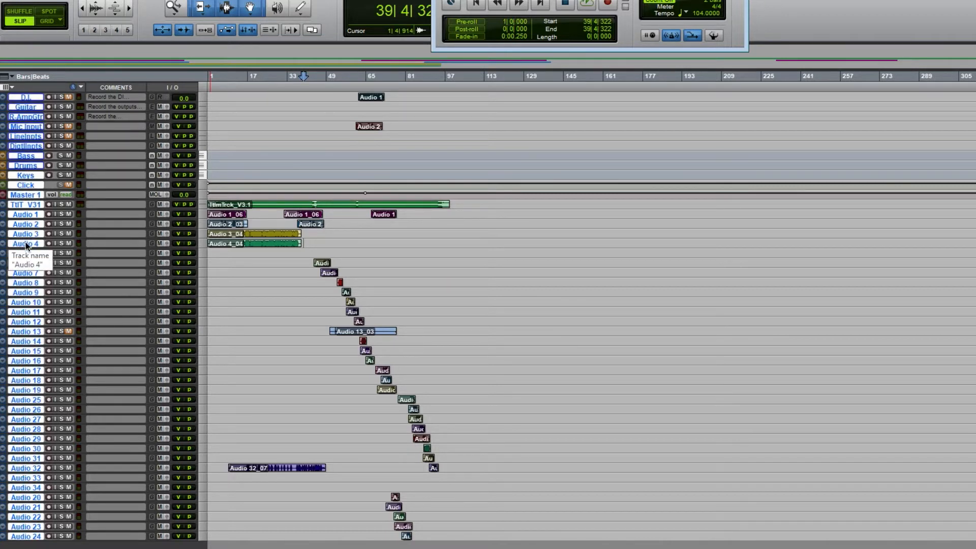
pyautogui.click(203, 260)
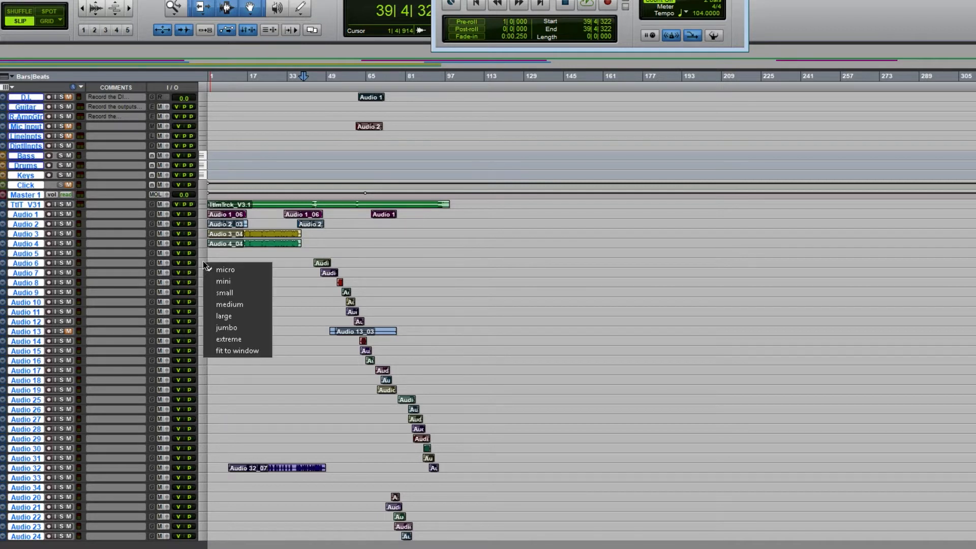
pyautogui.click(254, 304)
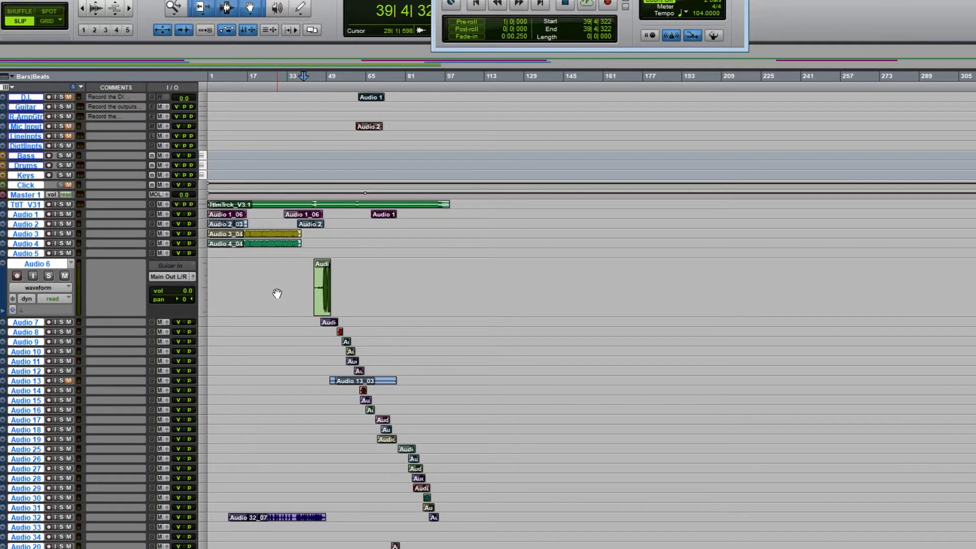
pyautogui.click(202, 279)
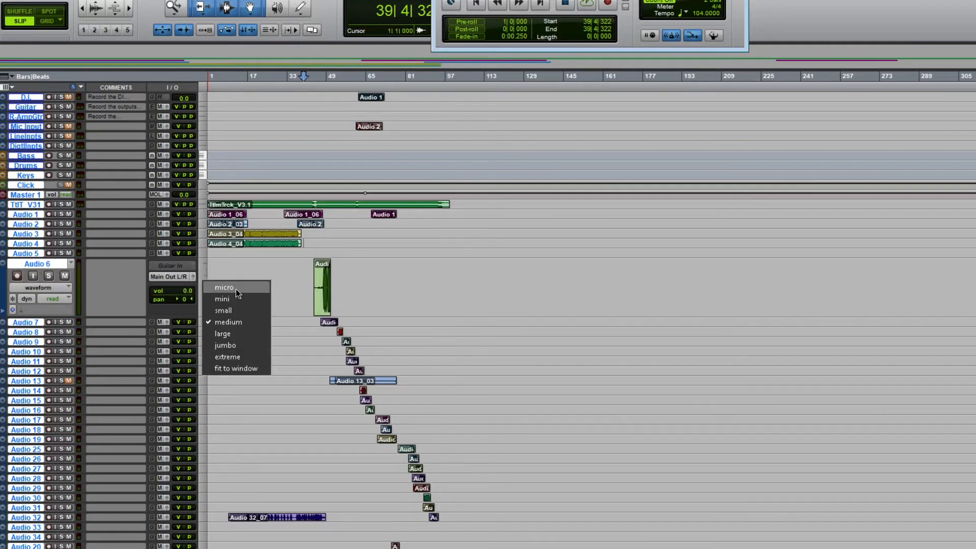
pyautogui.click(232, 323)
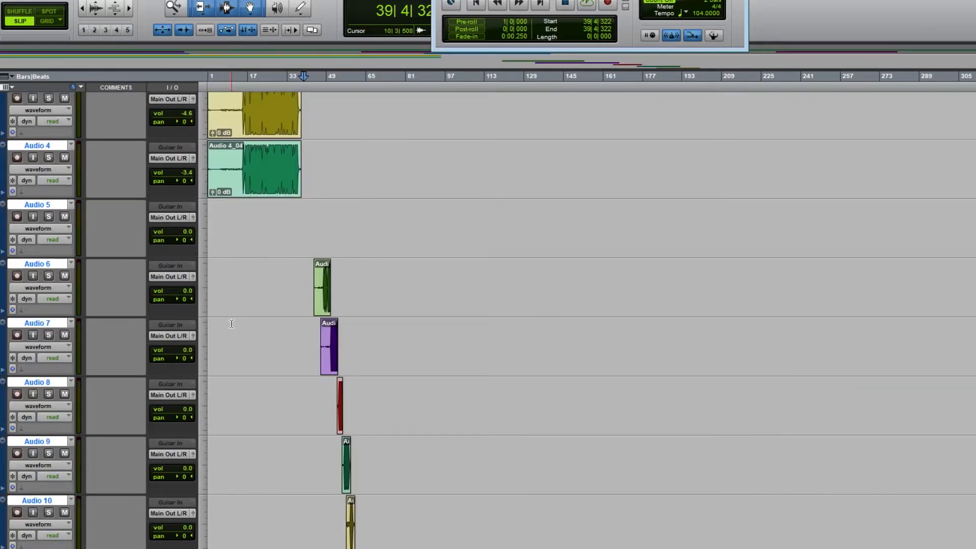
pyautogui.scroll(6, 232, 324)
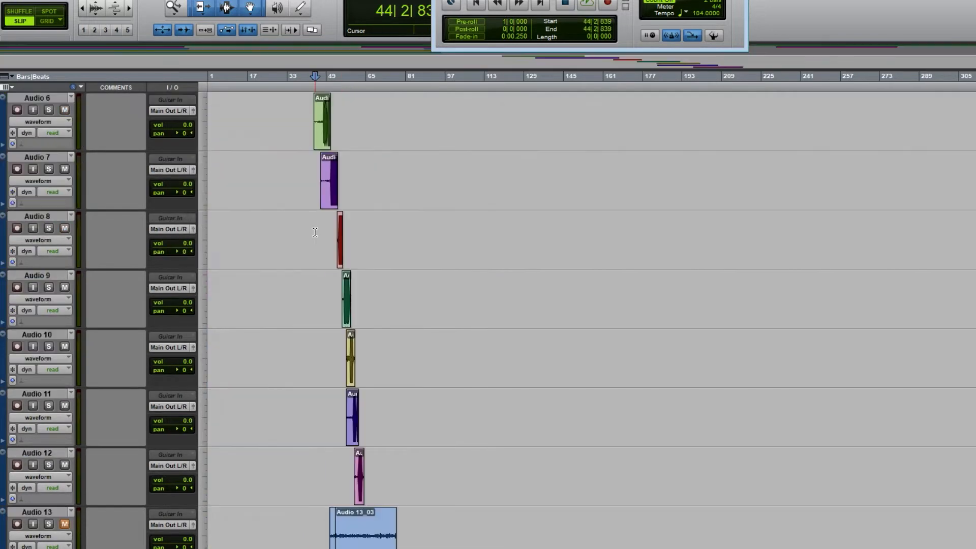
# - Enlarge the Audio 8 track's height until it fills the window, shrink it again, and return all tracks to micro height
pyautogui.click(332, 224)
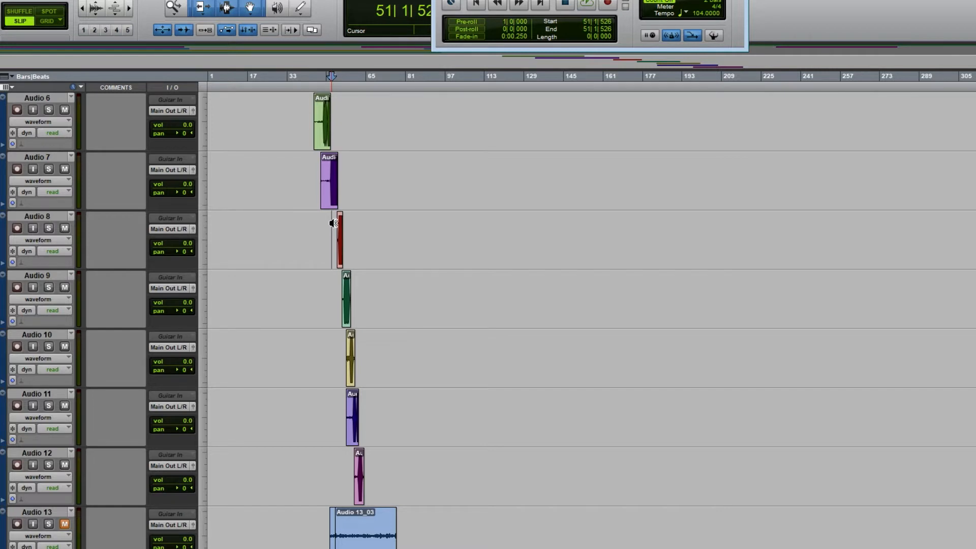
pyautogui.hotkey('ctrl', 'Up')
pyautogui.hotkey('ctrl', 'Up')
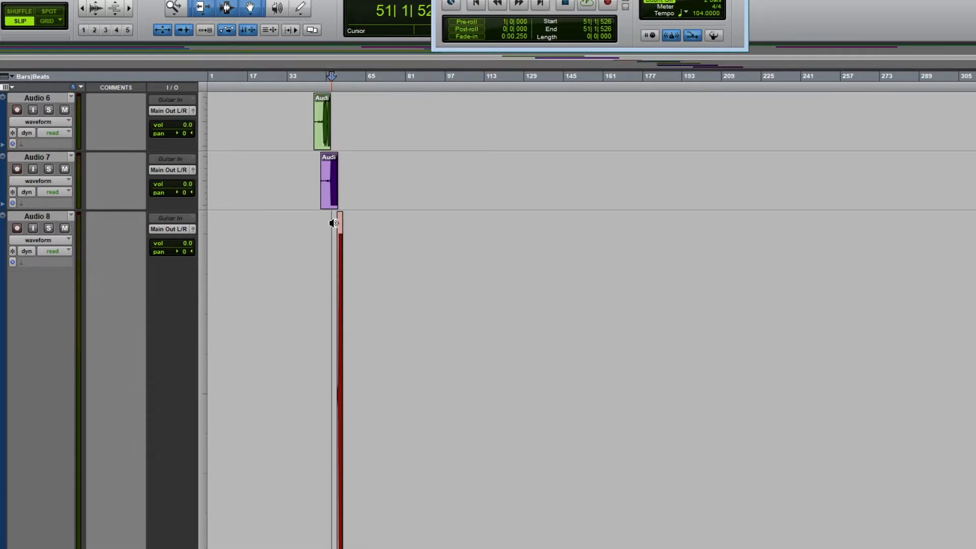
pyautogui.hotkey('ctrl', 'Down')
pyautogui.hotkey('ctrl', 'Down')
pyautogui.hotkey('ctrl', 'Up')
pyautogui.hotkey('ctrl', 'Up')
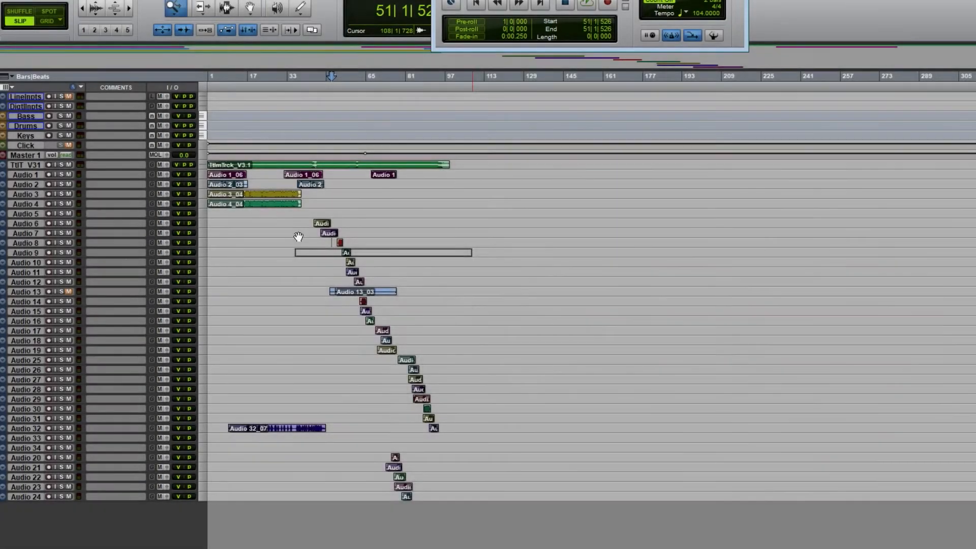
# - Set the height of the tracks from Audio 6 down through Audio 32 to small and clear the track selection
pyautogui.hotkey('ctrl', ']')
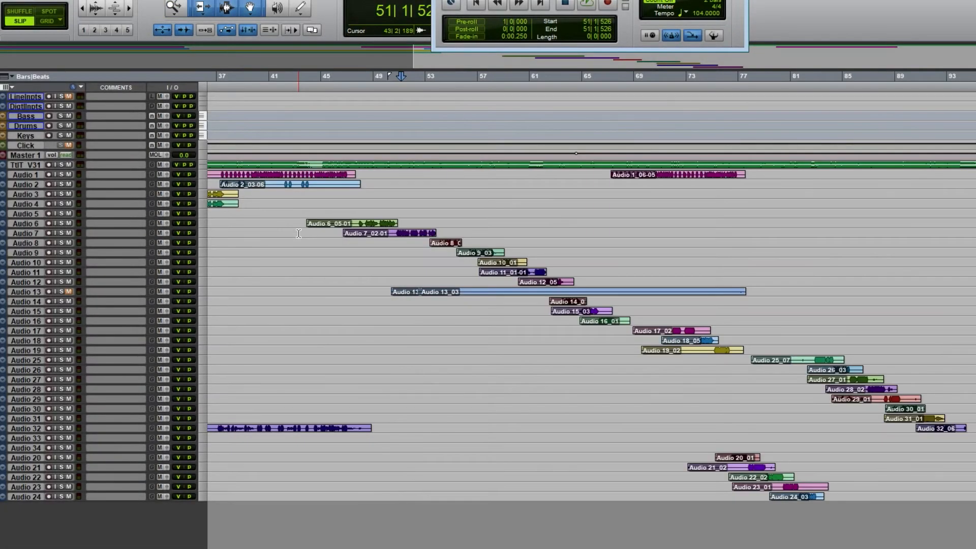
pyautogui.click(29, 222)
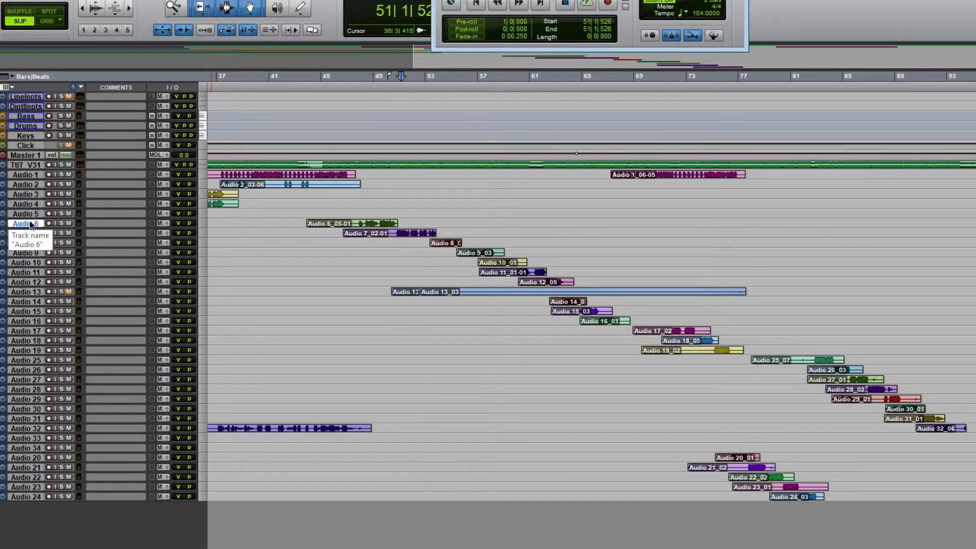
pyautogui.keyDown('shift'); pyautogui.click(31, 428); pyautogui.keyUp('shift')
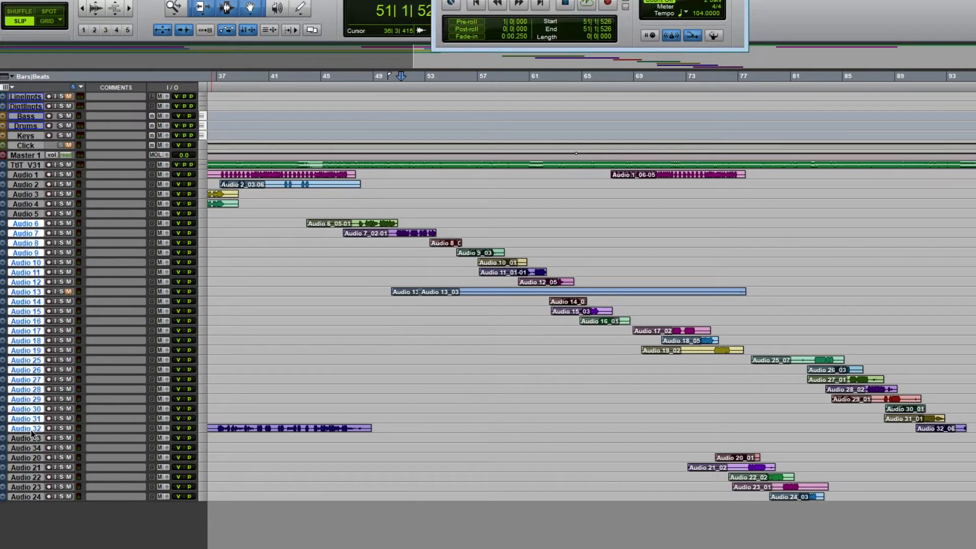
pyautogui.click(203, 254)
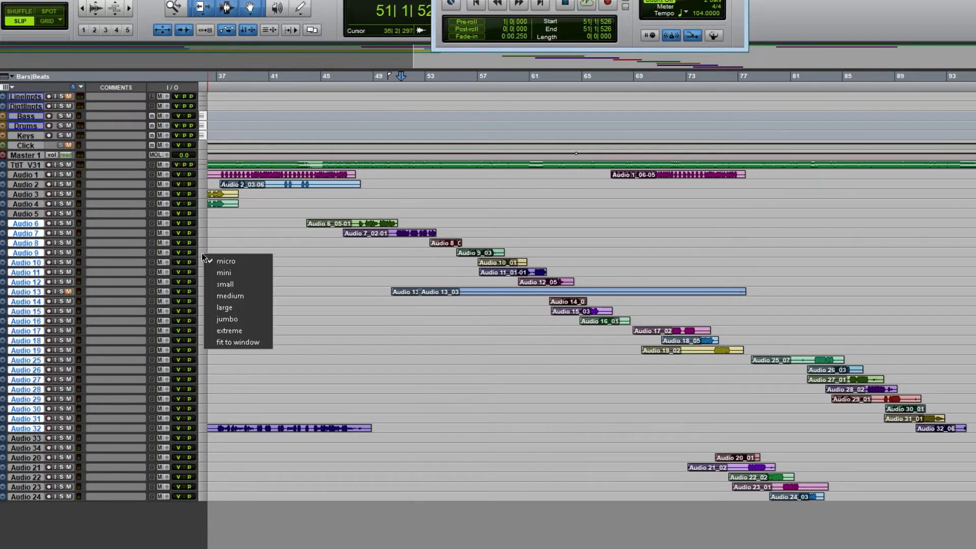
pyautogui.click(233, 284)
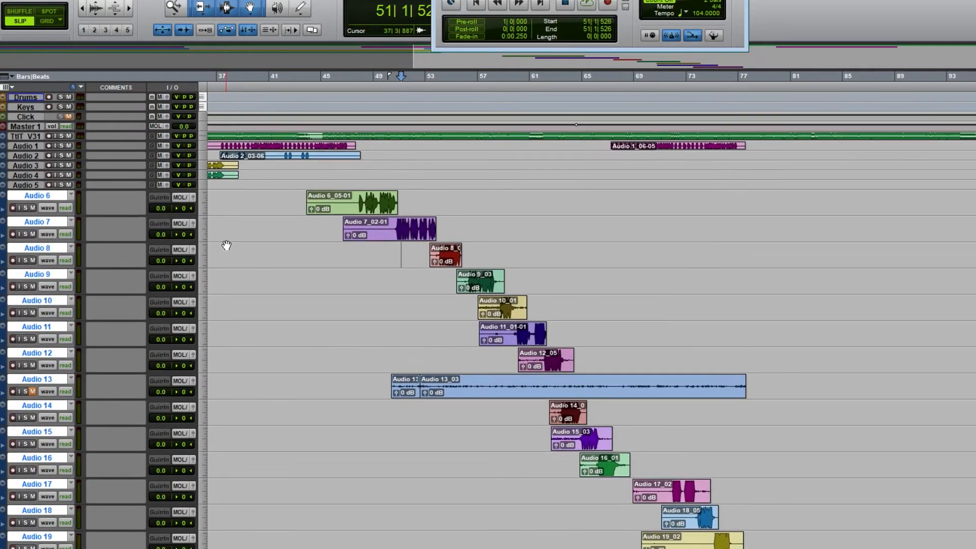
pyautogui.keyDown('alt'); pyautogui.click(34, 197); pyautogui.keyUp('alt')
# - Delete the silent tail of the Audio 6 clip from 50|3|857 to beyond the clip's end
pyautogui.scroll(-6, 285, 219)
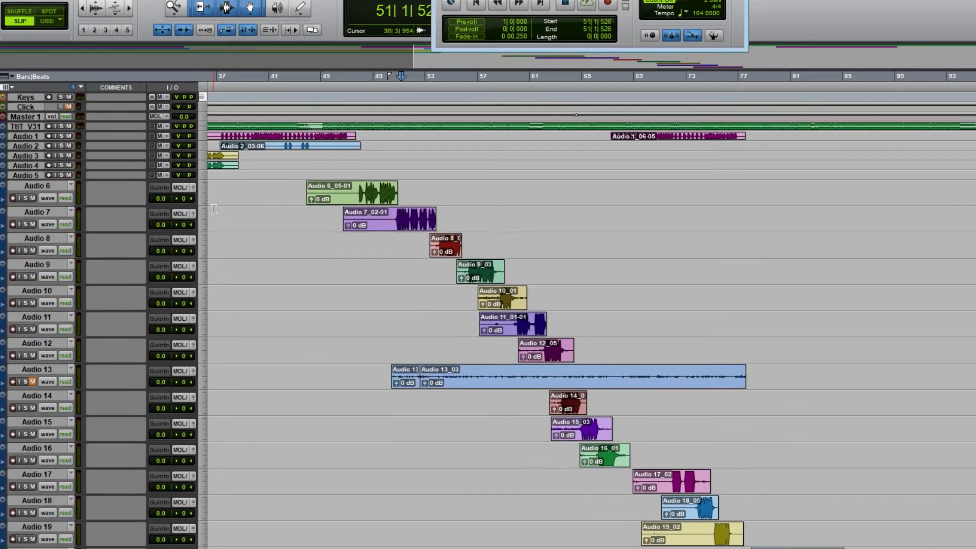
pyautogui.scroll(5, 325, 218)
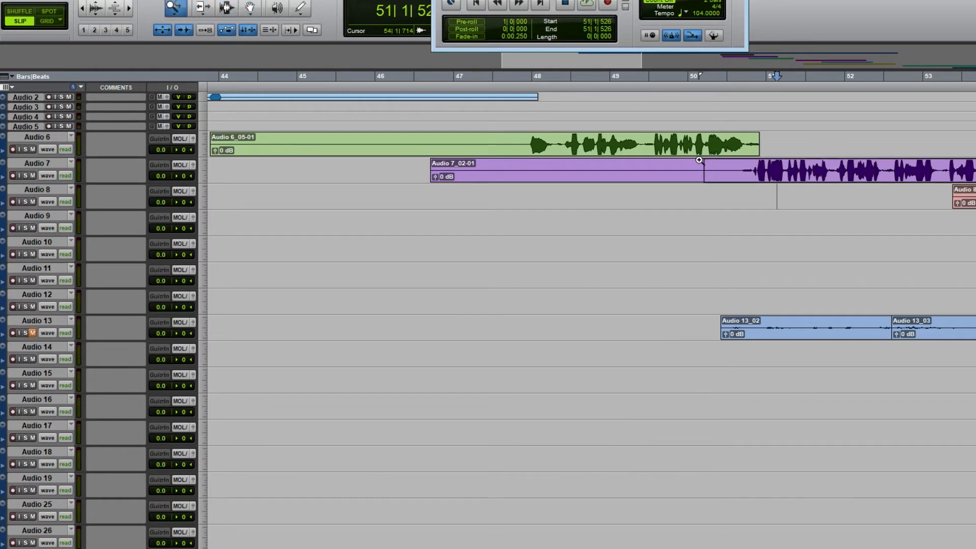
pyautogui.scroll(3, 680, 166)
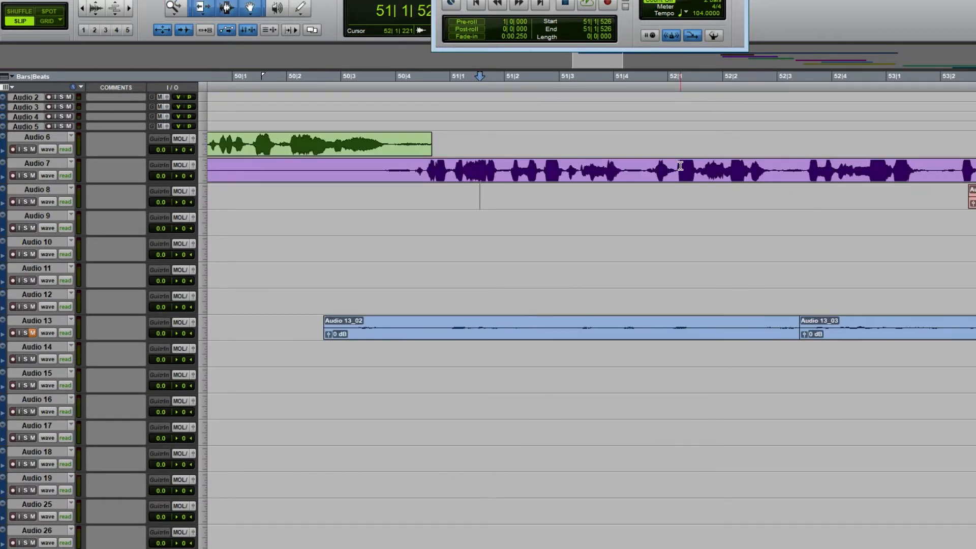
pyautogui.click(389, 140)
pyautogui.moveTo(389, 141); pyautogui.dragTo(416, 170)
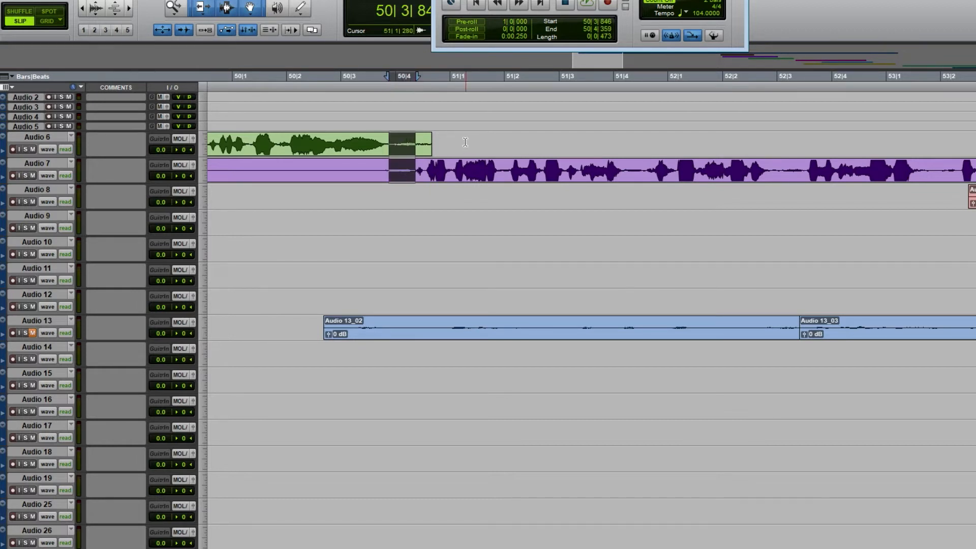
pyautogui.moveTo(465, 150); pyautogui.dragTo(390, 154)
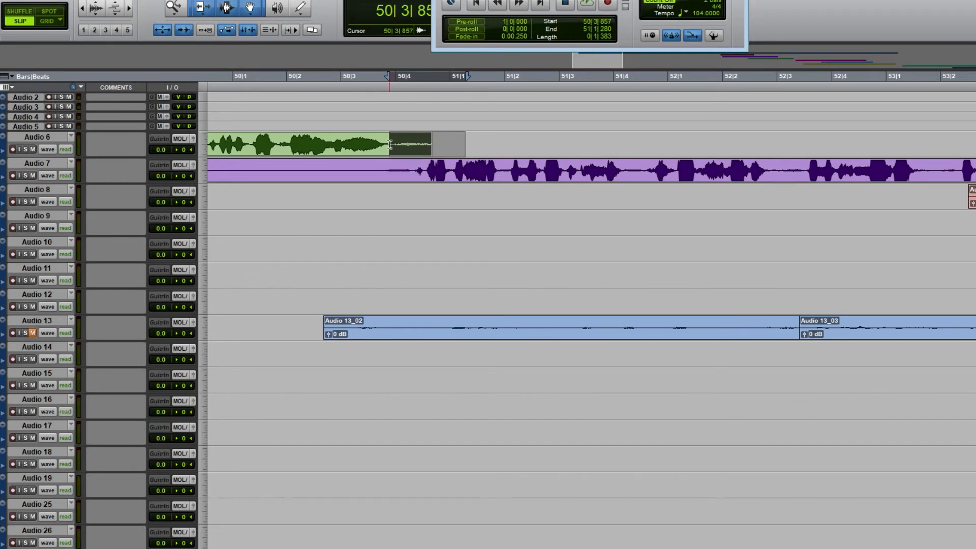
pyautogui.press('Delete')
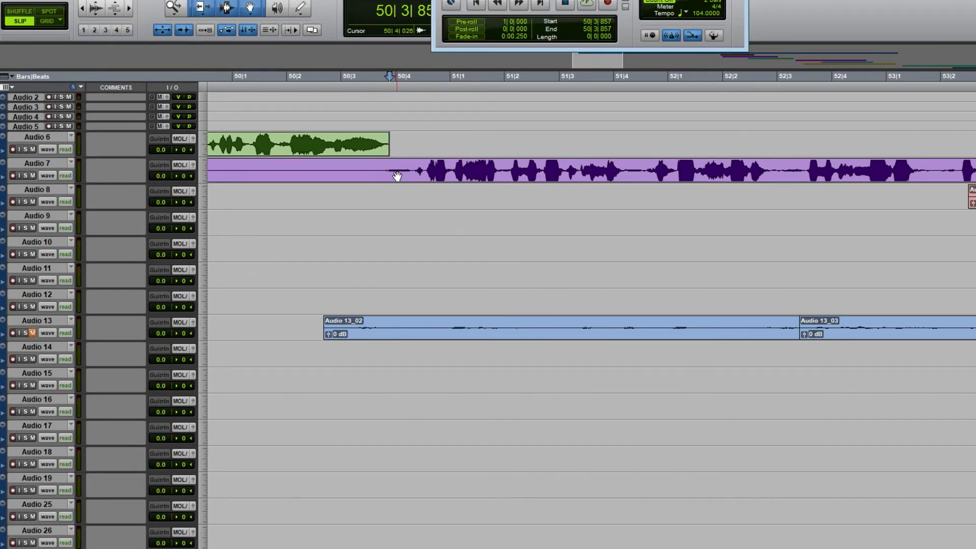
# - Trim the Audio 7 clip to a selection from 50|4|304 to 54|1|800, removing the silence before its waveform
pyautogui.hotkey('ctrl', '[')
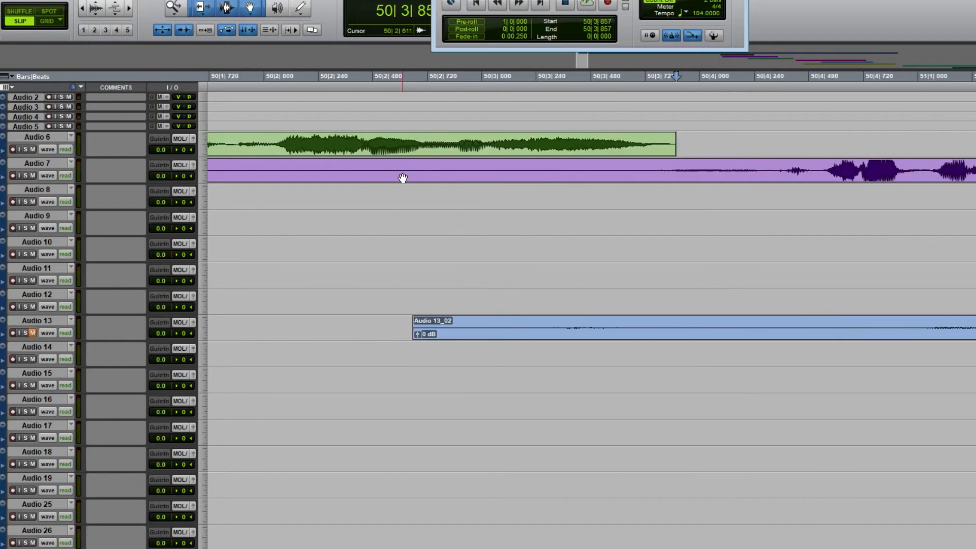
pyautogui.hotkey('ctrl', '[')
pyautogui.press('F5')
pyautogui.moveTo(710, 175); pyautogui.dragTo(640, 173)
pyautogui.click(667, 168)
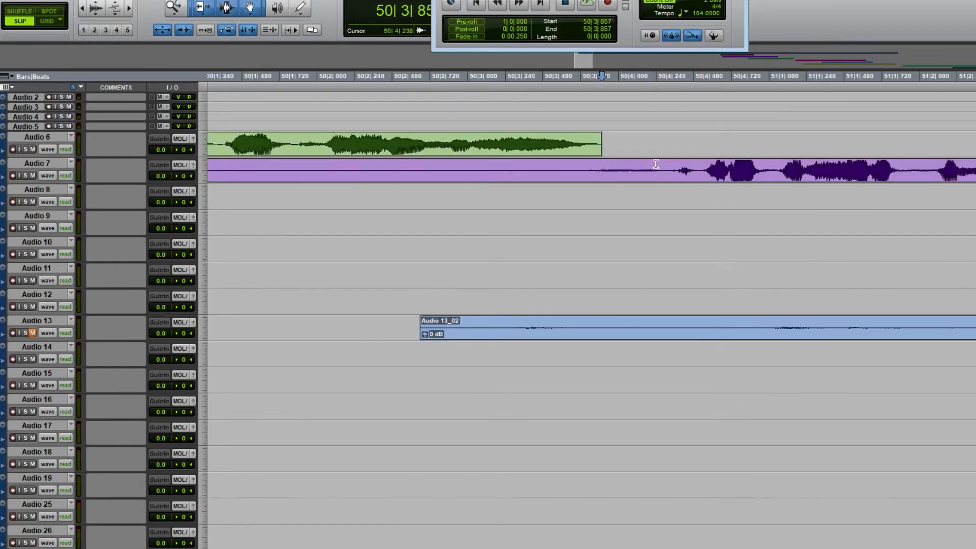
pyautogui.hotkey('ctrl', ']')
pyautogui.hotkey('ctrl', '[')
pyautogui.hotkey('ctrl', '[')
pyautogui.hotkey('ctrl', '[')
pyautogui.hotkey('ctrl', '[')
pyautogui.hotkey('ctrl', '[')
pyautogui.hotkey('ctrl', '[')
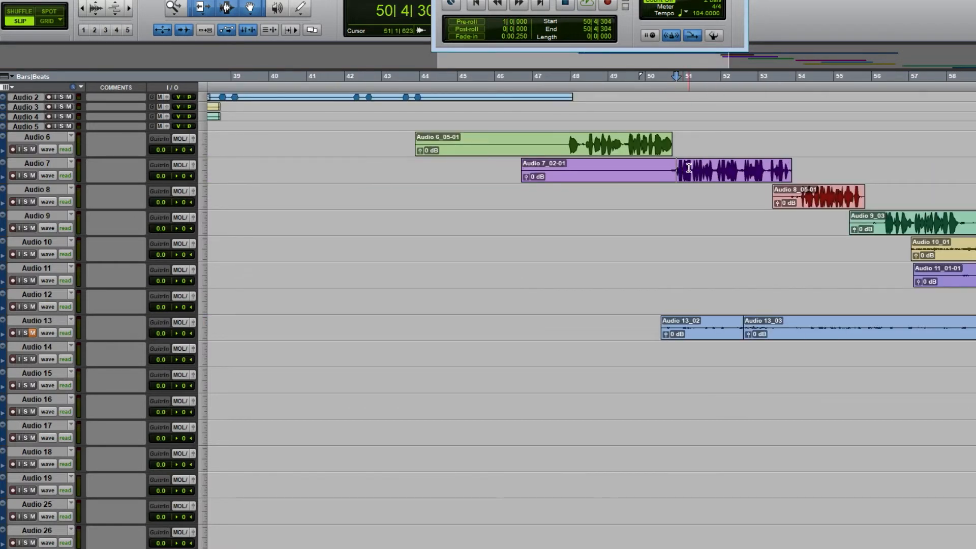
pyautogui.keyDown('shift'); pyautogui.click(803, 167); pyautogui.keyUp('shift')
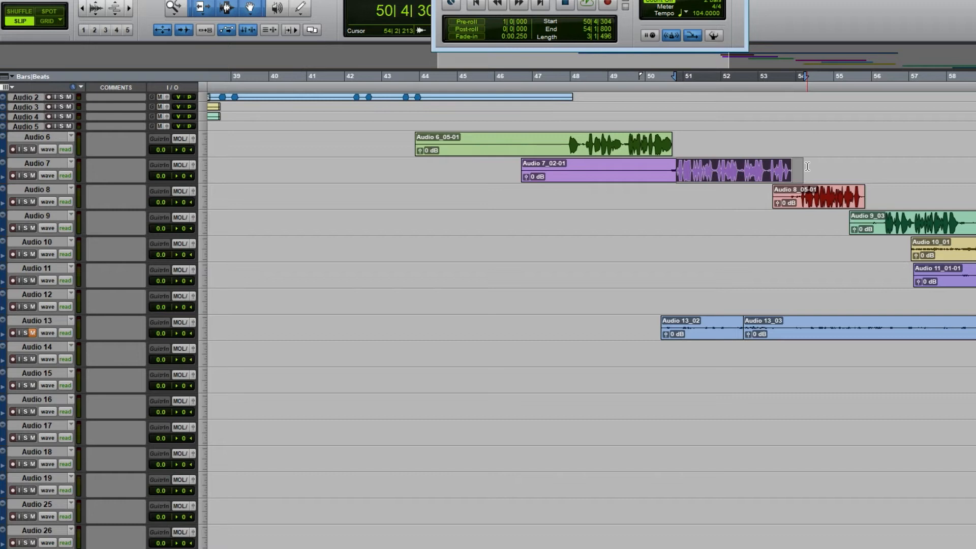
pyautogui.hotkey('ctrl', 't')
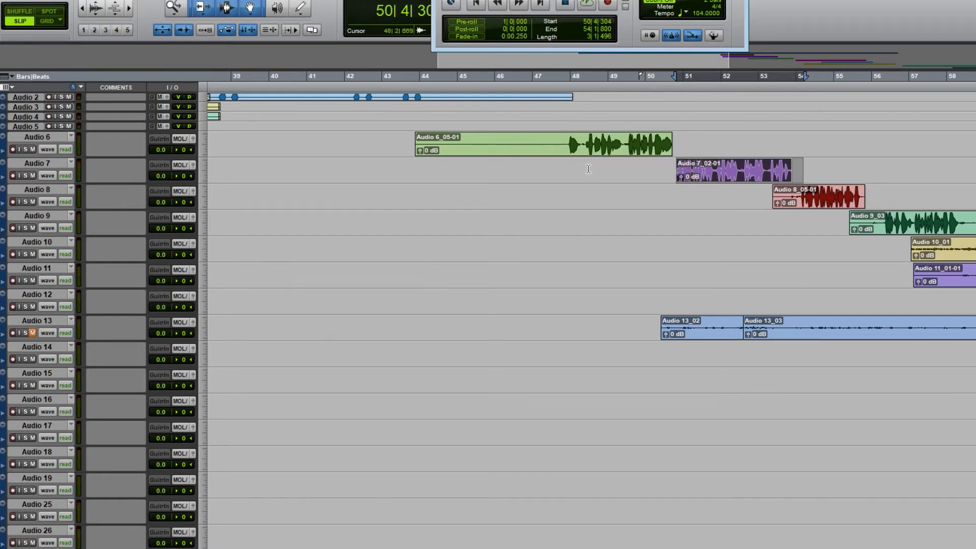
# - Try moving the Audio 7_02-01 clip up to the Audio 6 track, in place and shifted along the timeline, undoing each move
pyautogui.click(741, 174)
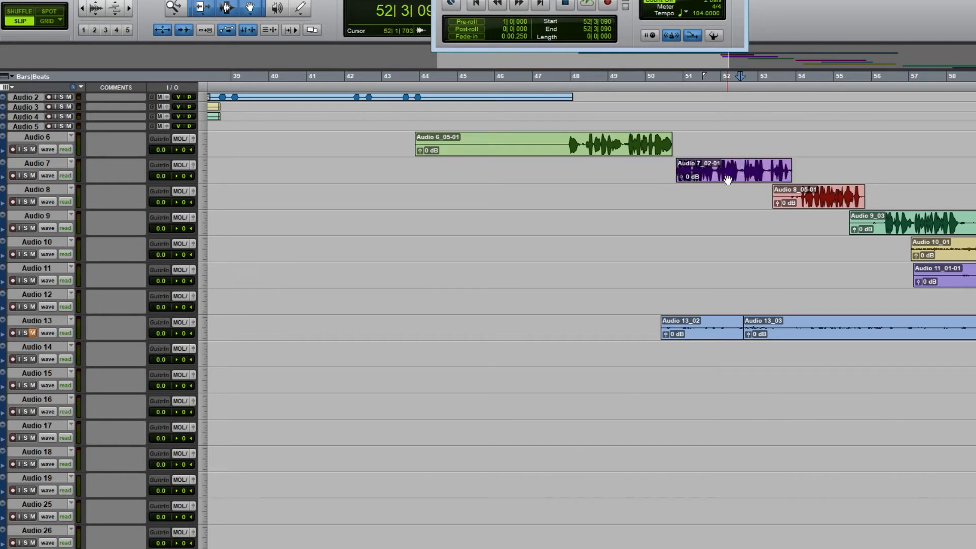
pyautogui.click(707, 177)
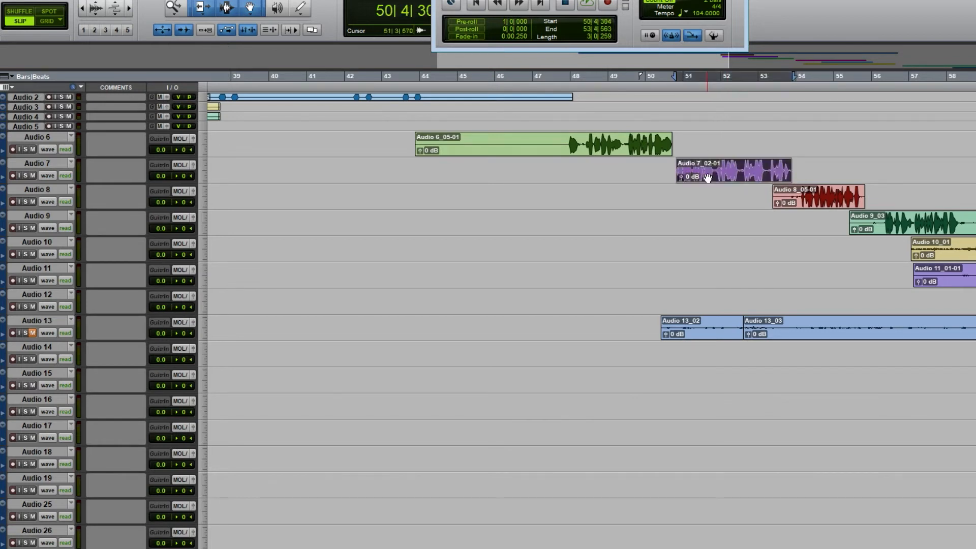
pyautogui.moveTo(707, 177); pyautogui.dragTo(713, 141)
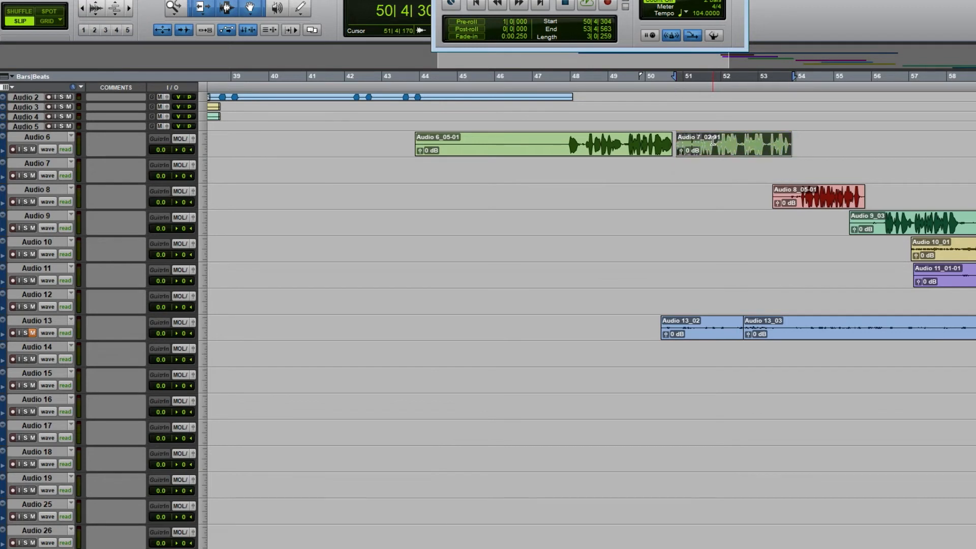
pyautogui.hotkey('ctrl', 'z')
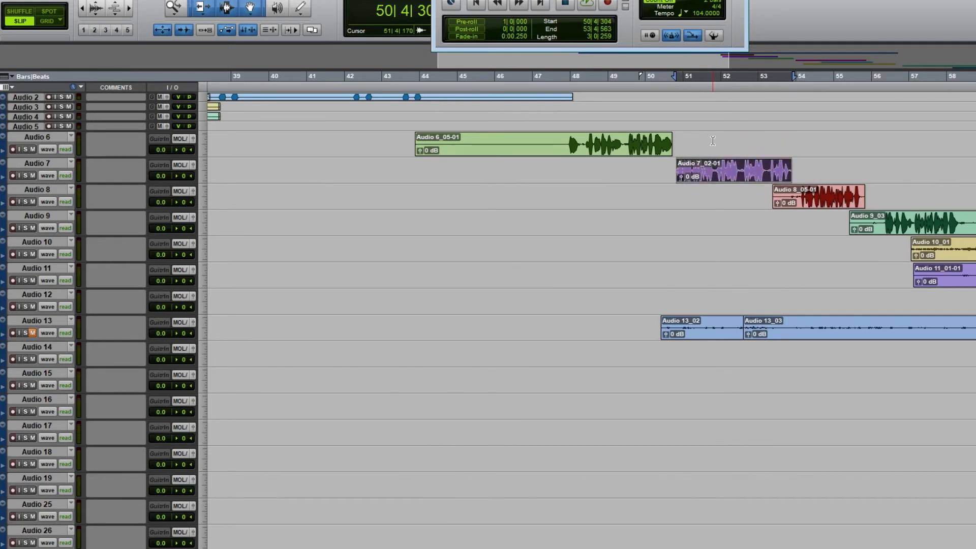
pyautogui.moveTo(708, 175); pyautogui.dragTo(766, 150)
pyautogui.hotkey('ctrl', 'z')
# - Move the Audio 7_02-01 clip vertically onto the Audio 6 track, keeping its start at 50|4|304
pyautogui.moveTo(723, 181); pyautogui.dragTo(728, 136)
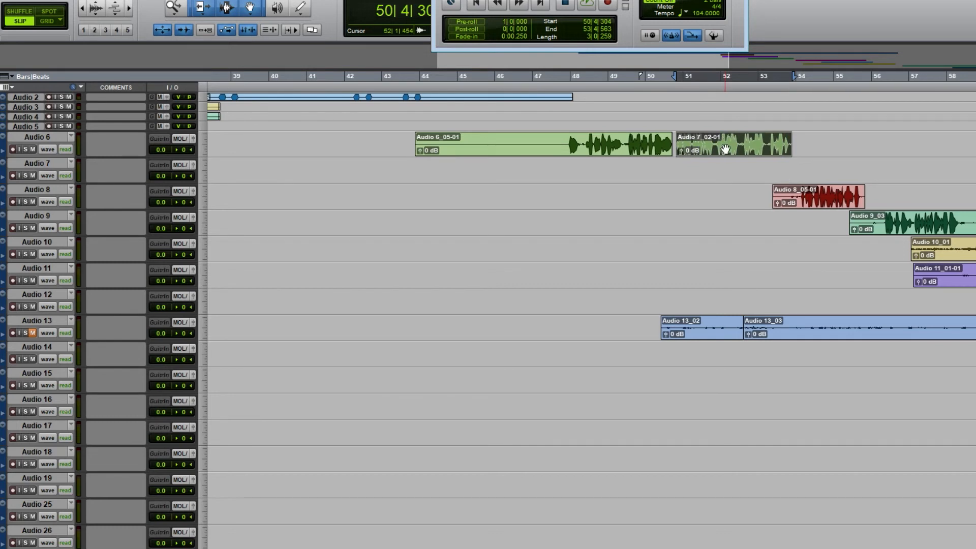
pyautogui.moveTo(725, 148); pyautogui.dragTo(706, 211)
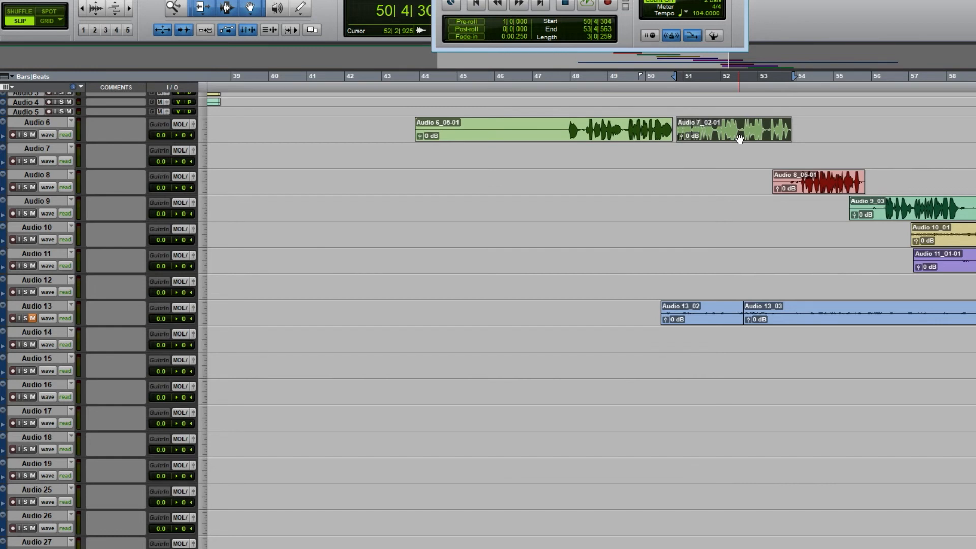
# - Try cutting the Audio 7_02-01 clip from the Audio 6 track and pasting it onto Audio 7, and undo both edits
pyautogui.press('Delete')
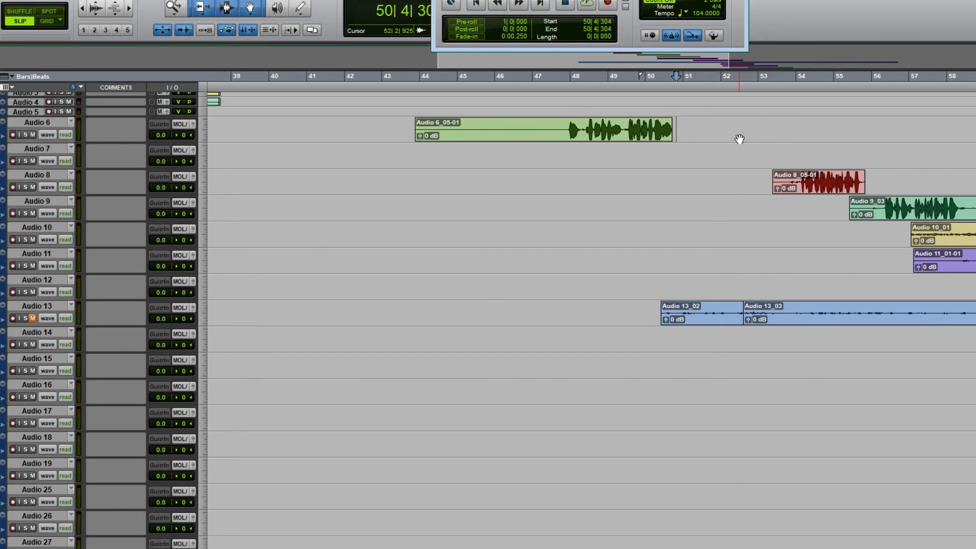
pyautogui.press(';')
pyautogui.hotkey('ctrl', 'v')
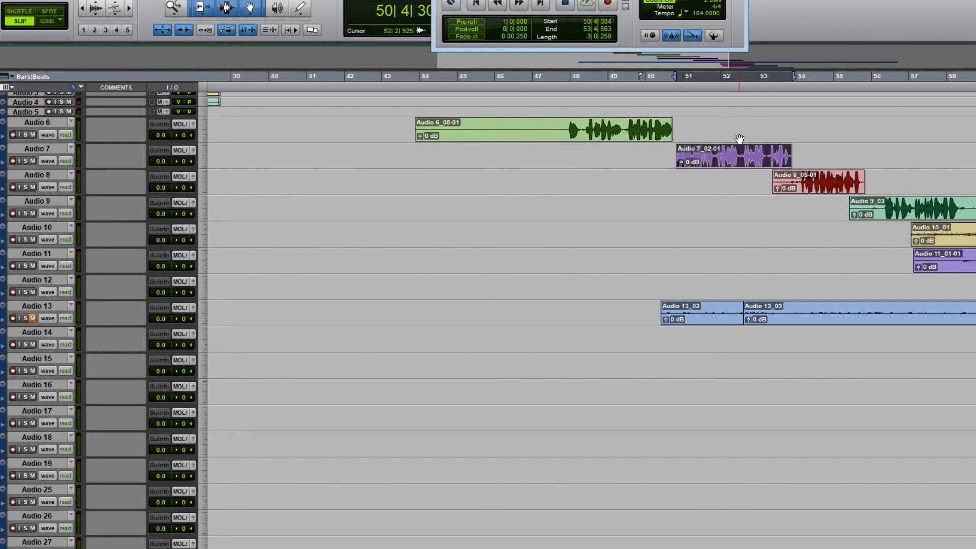
pyautogui.hotkey('ctrl', 'z')
pyautogui.hotkey('ctrl', 'z')
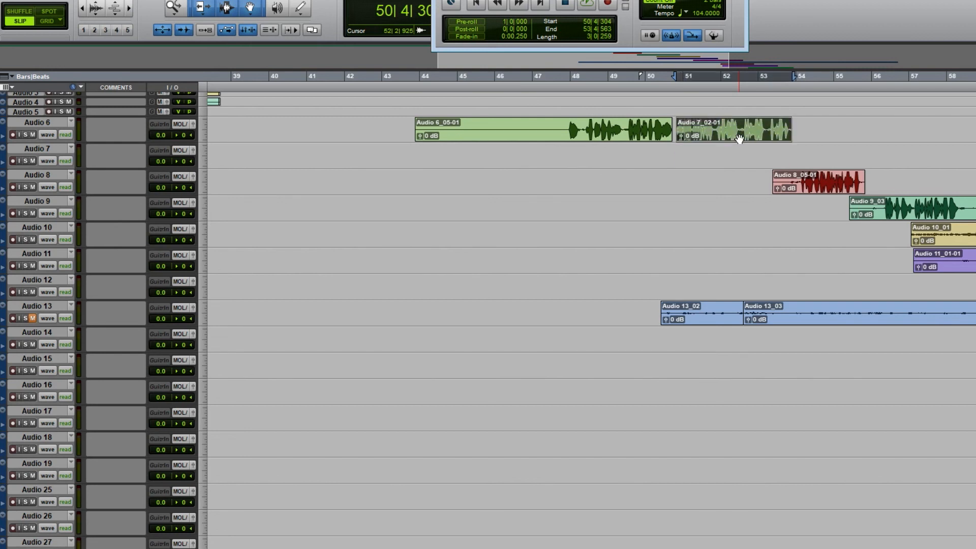
# - Cut the Audio 7_02-01 clip from the Audio 6 track and paste it at 50|4|304 on the Audio 7 track
pyautogui.hotkey('ctrl', 'x')
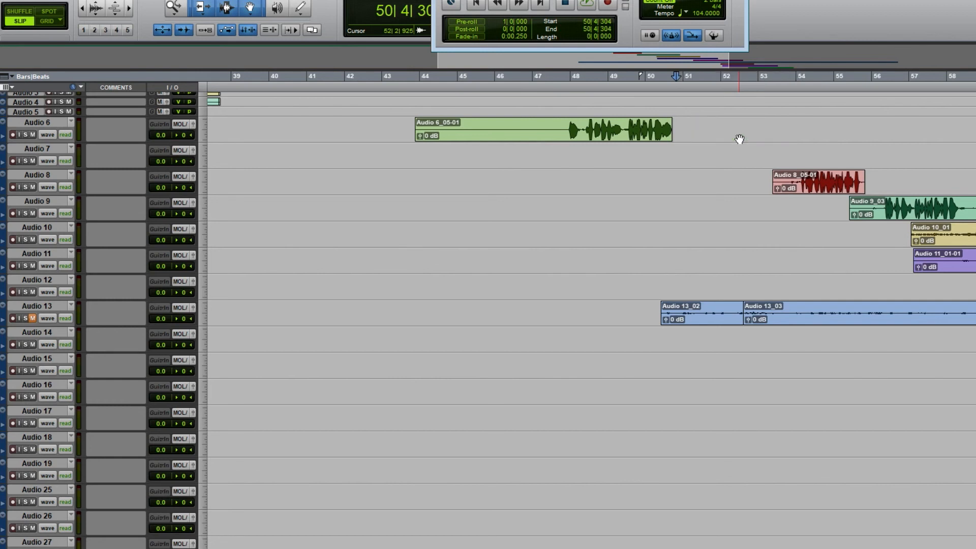
pyautogui.press(';')
pyautogui.hotkey('ctrl', 'v')
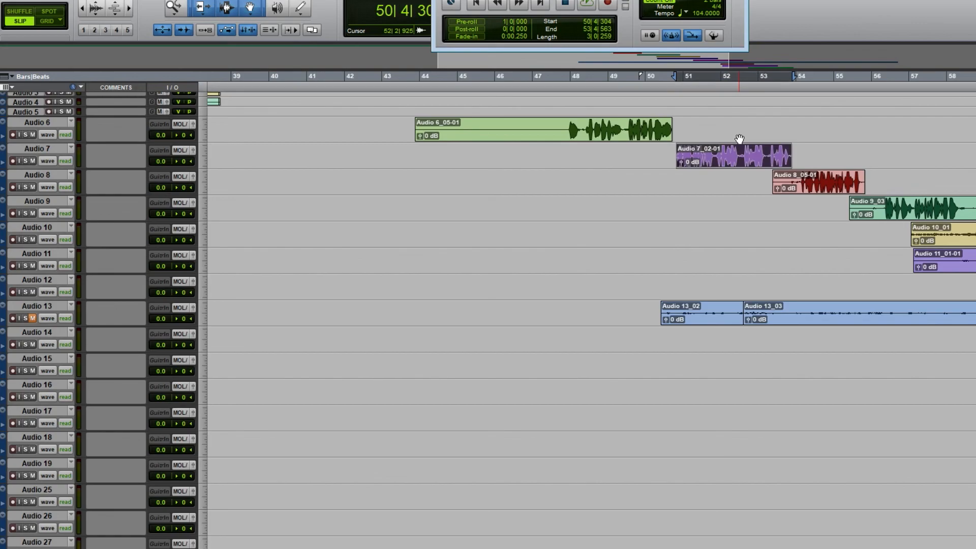